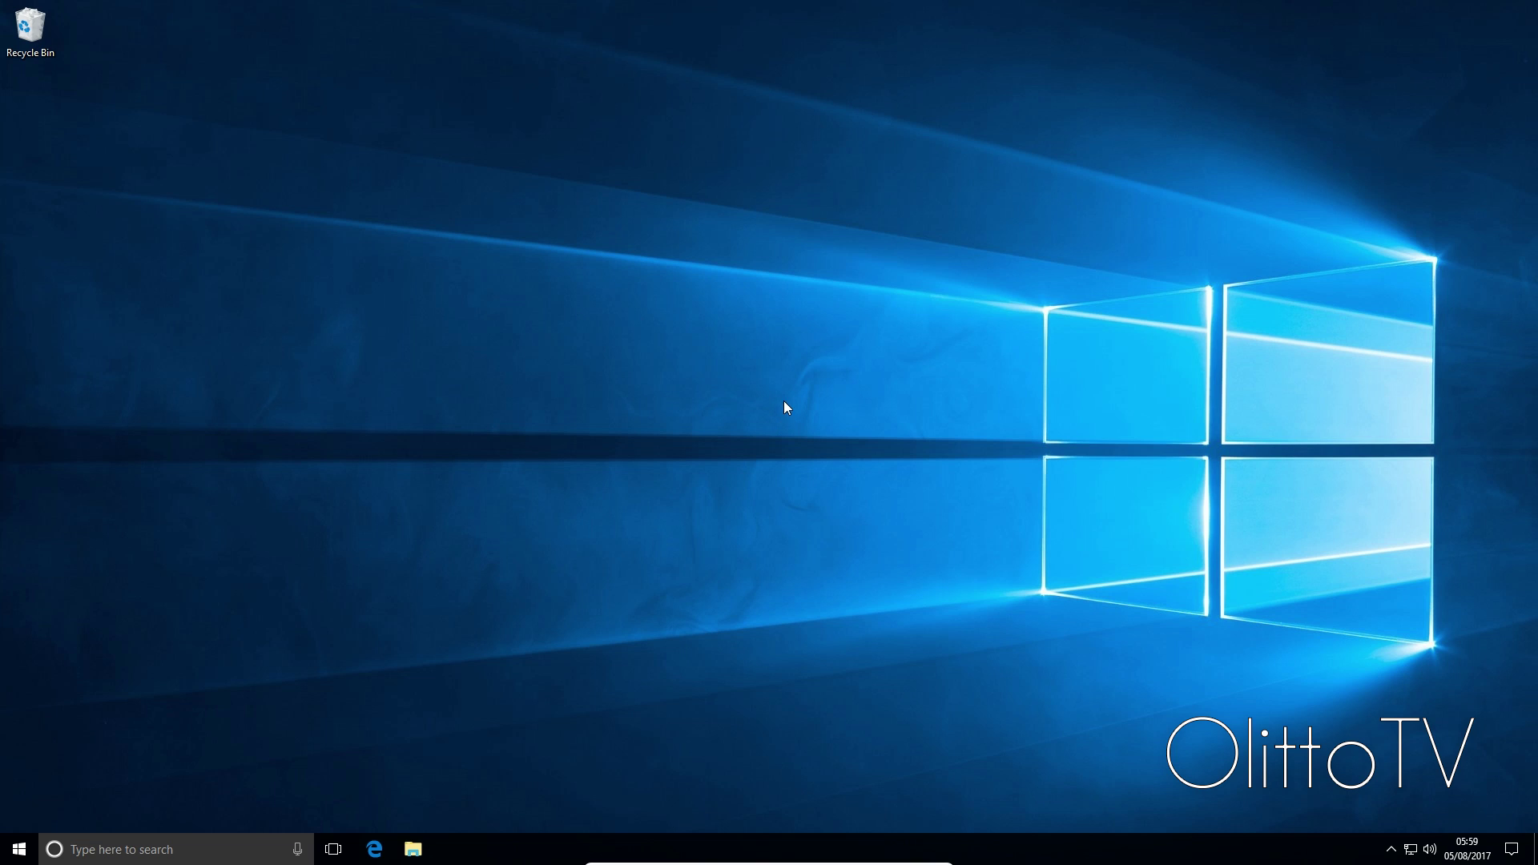
Open the System About page in Settings to check the PC's Windows edition
left_click(21, 849)
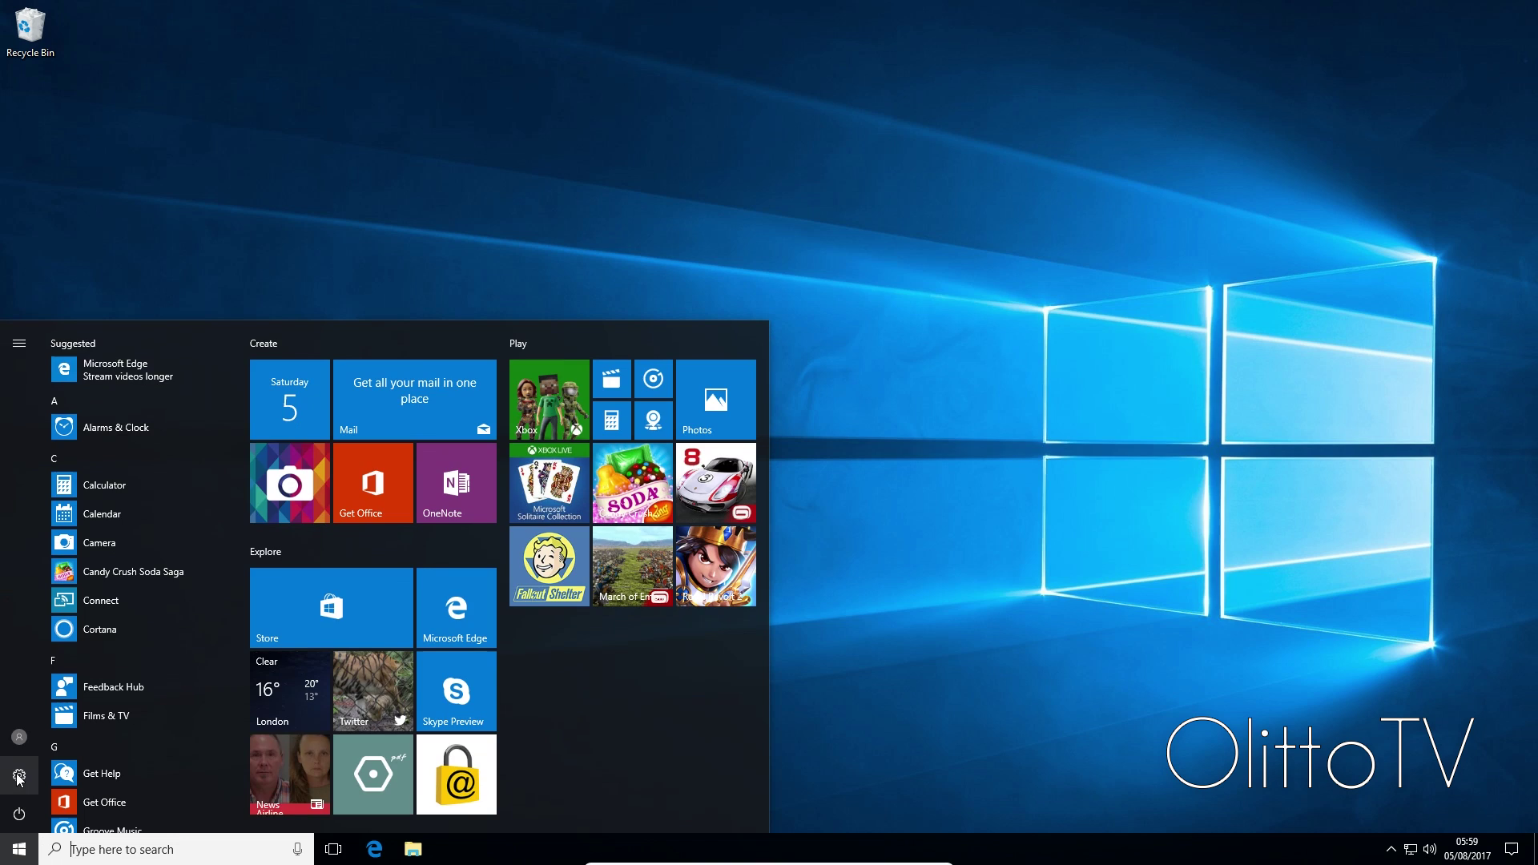
left_click(17, 777)
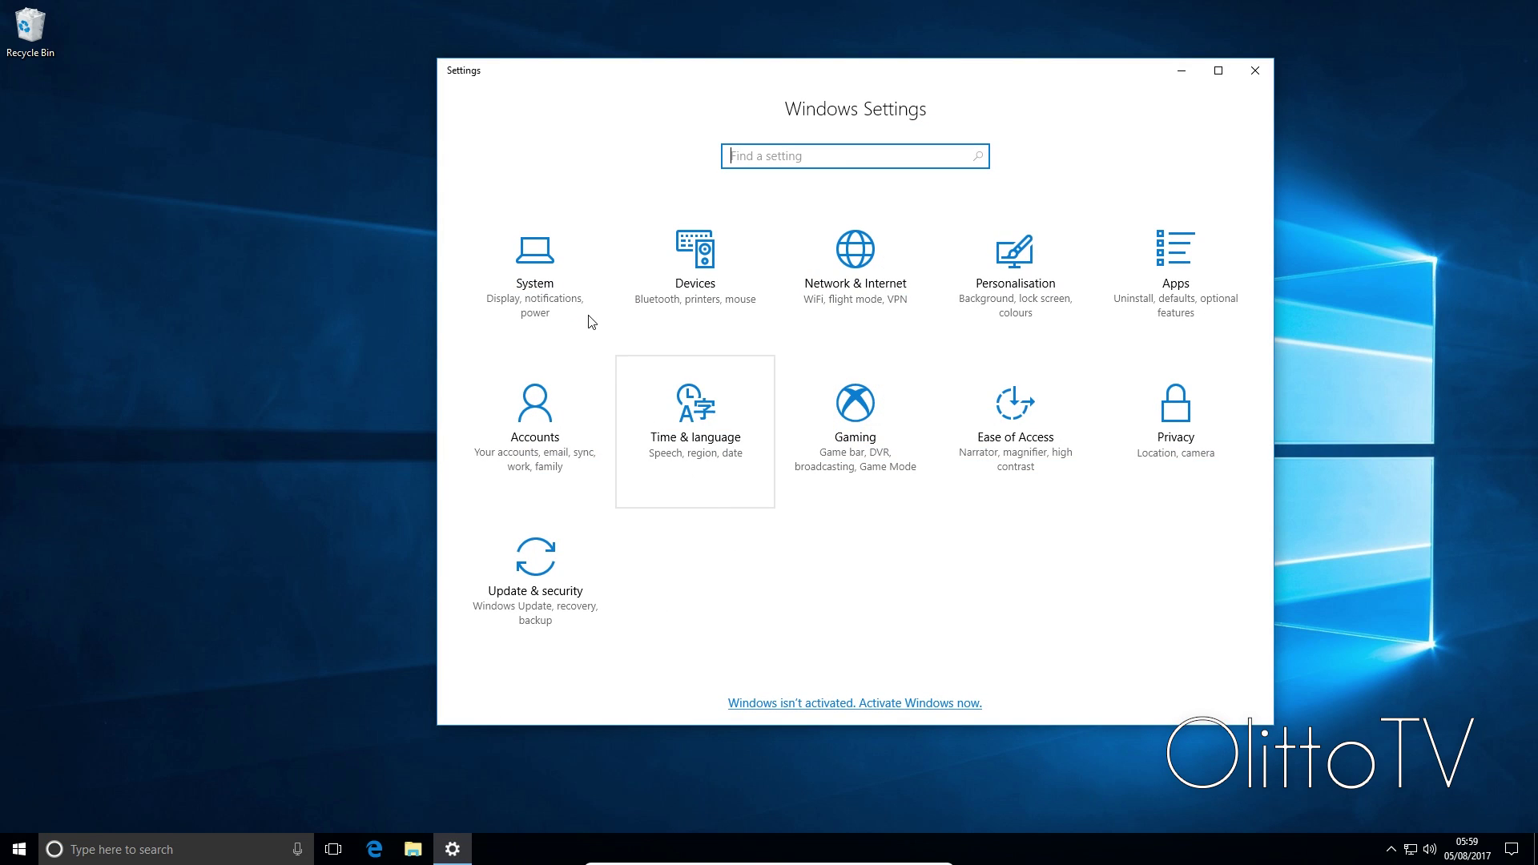
left_click(551, 272)
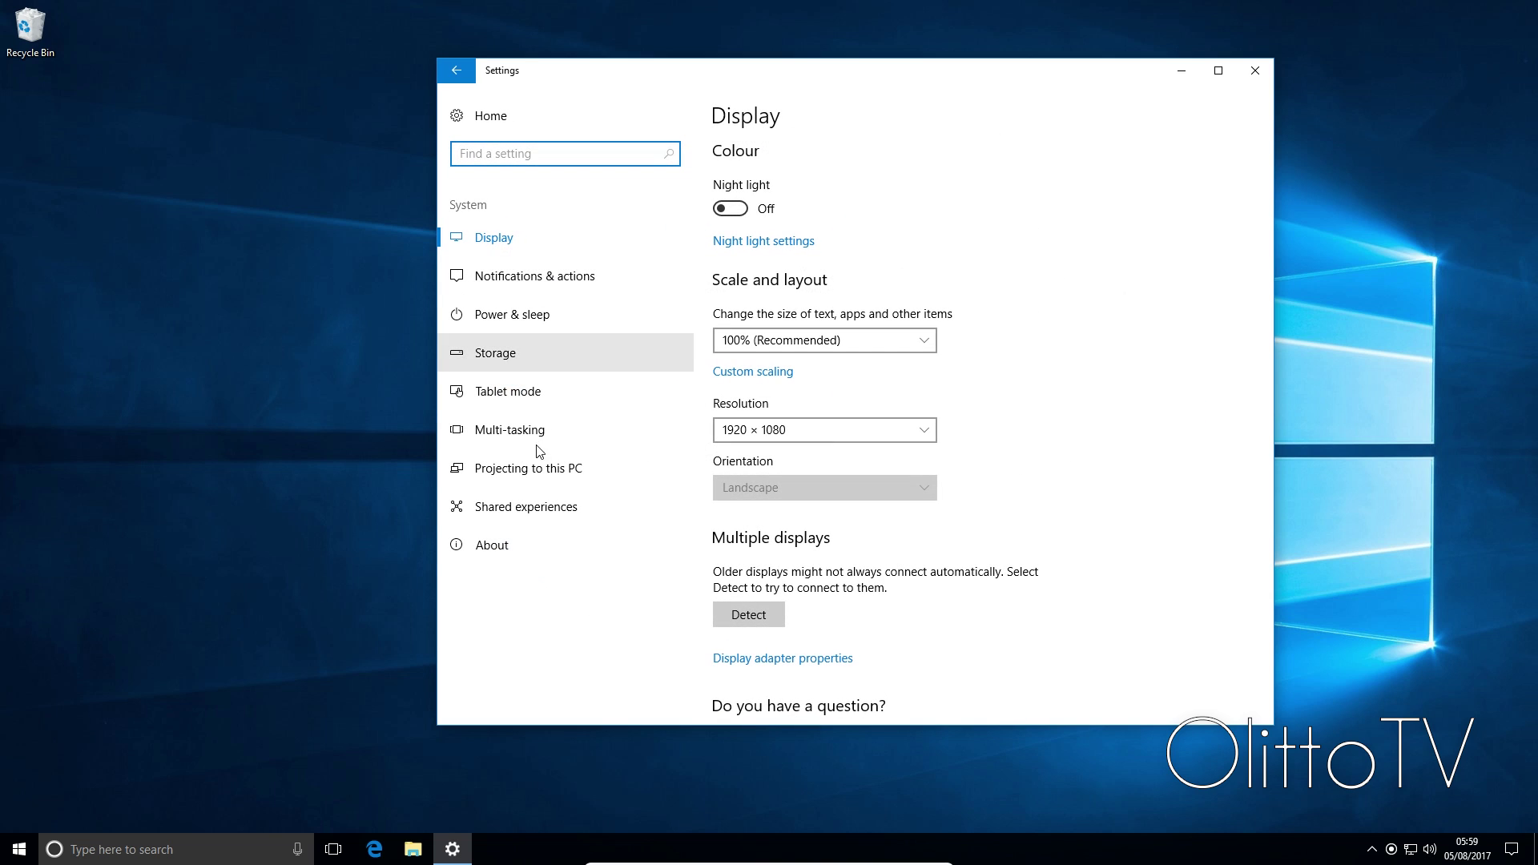
left_click(531, 540)
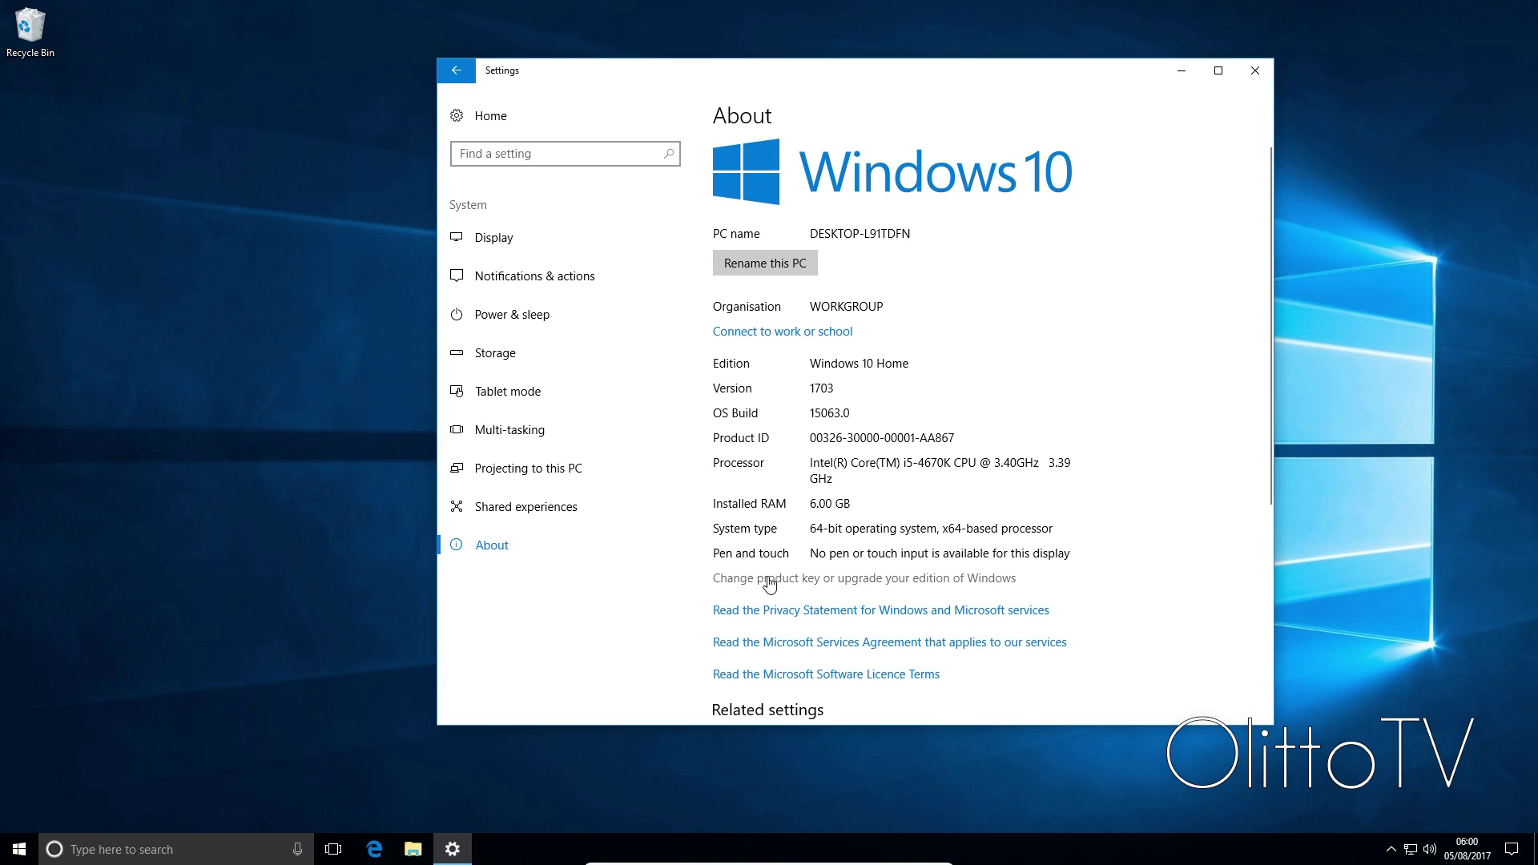
Follow the About page's product key or edition link to the Activation page
left_click(997, 580)
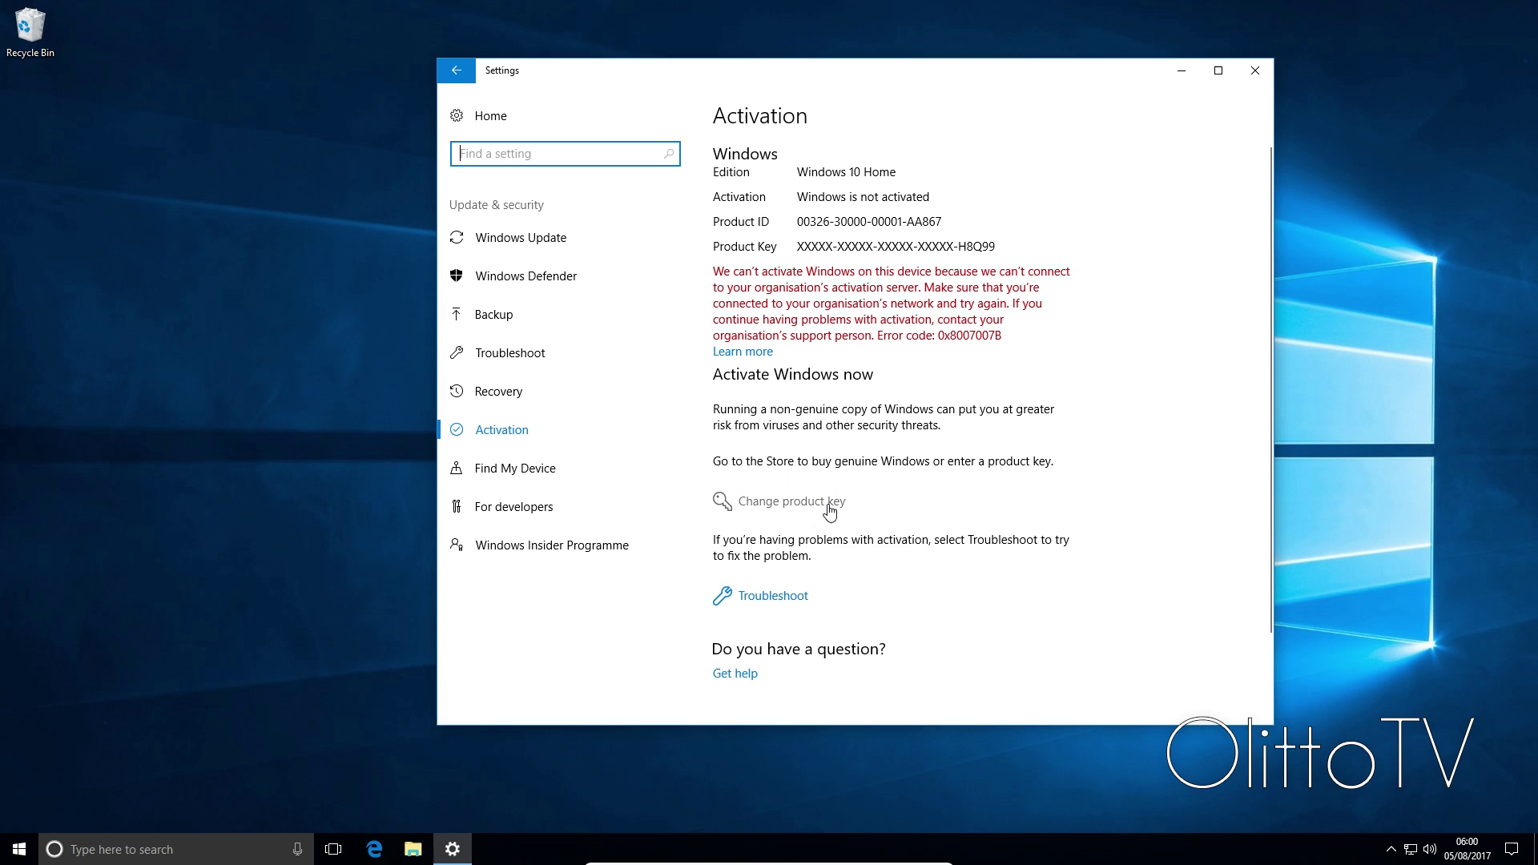
Start entering a different product key from the Activation page
left_click(806, 504)
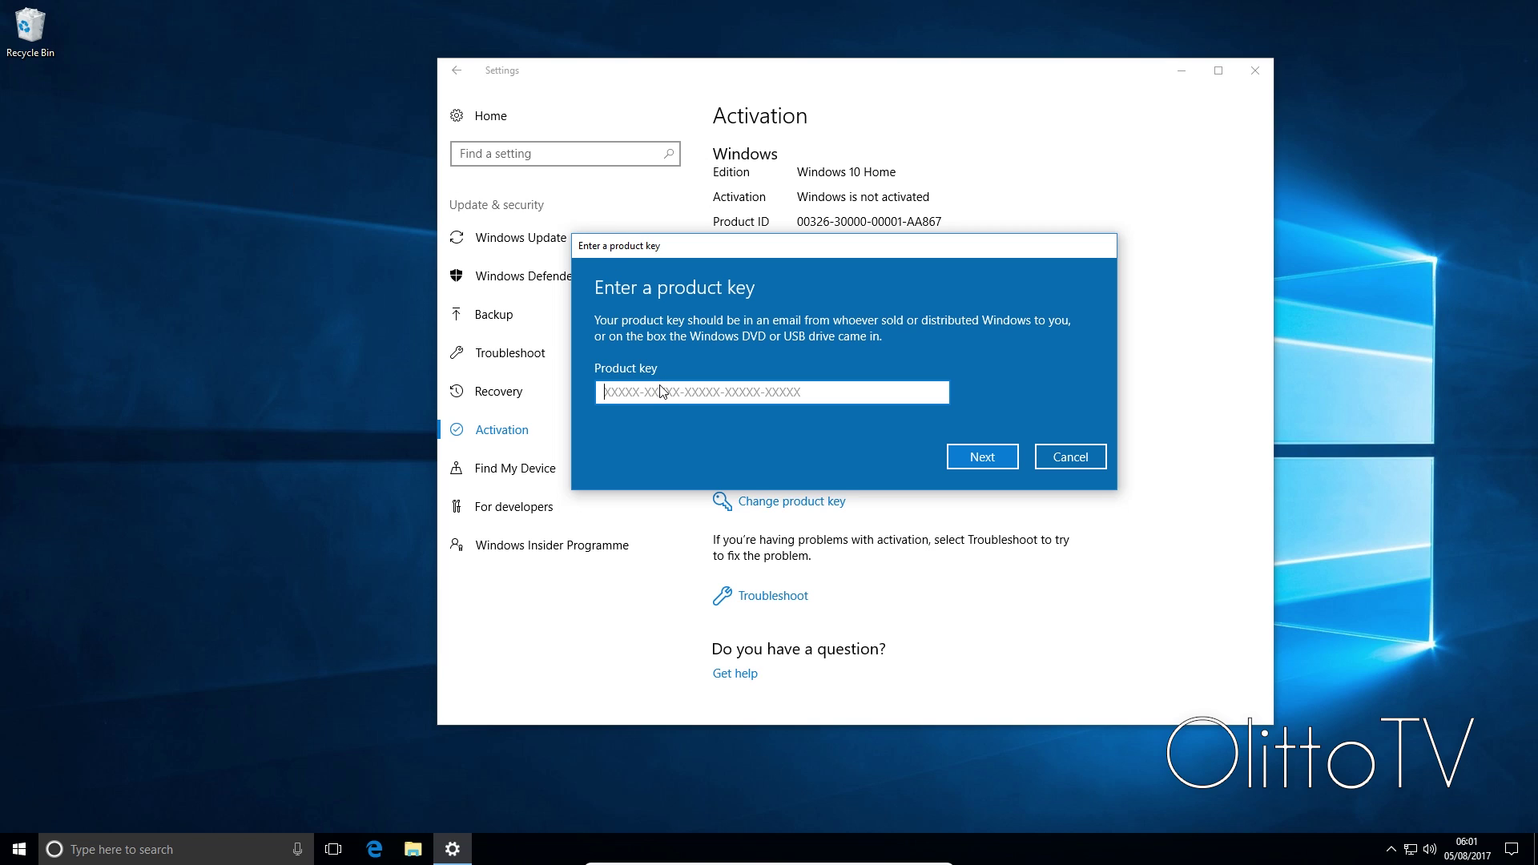
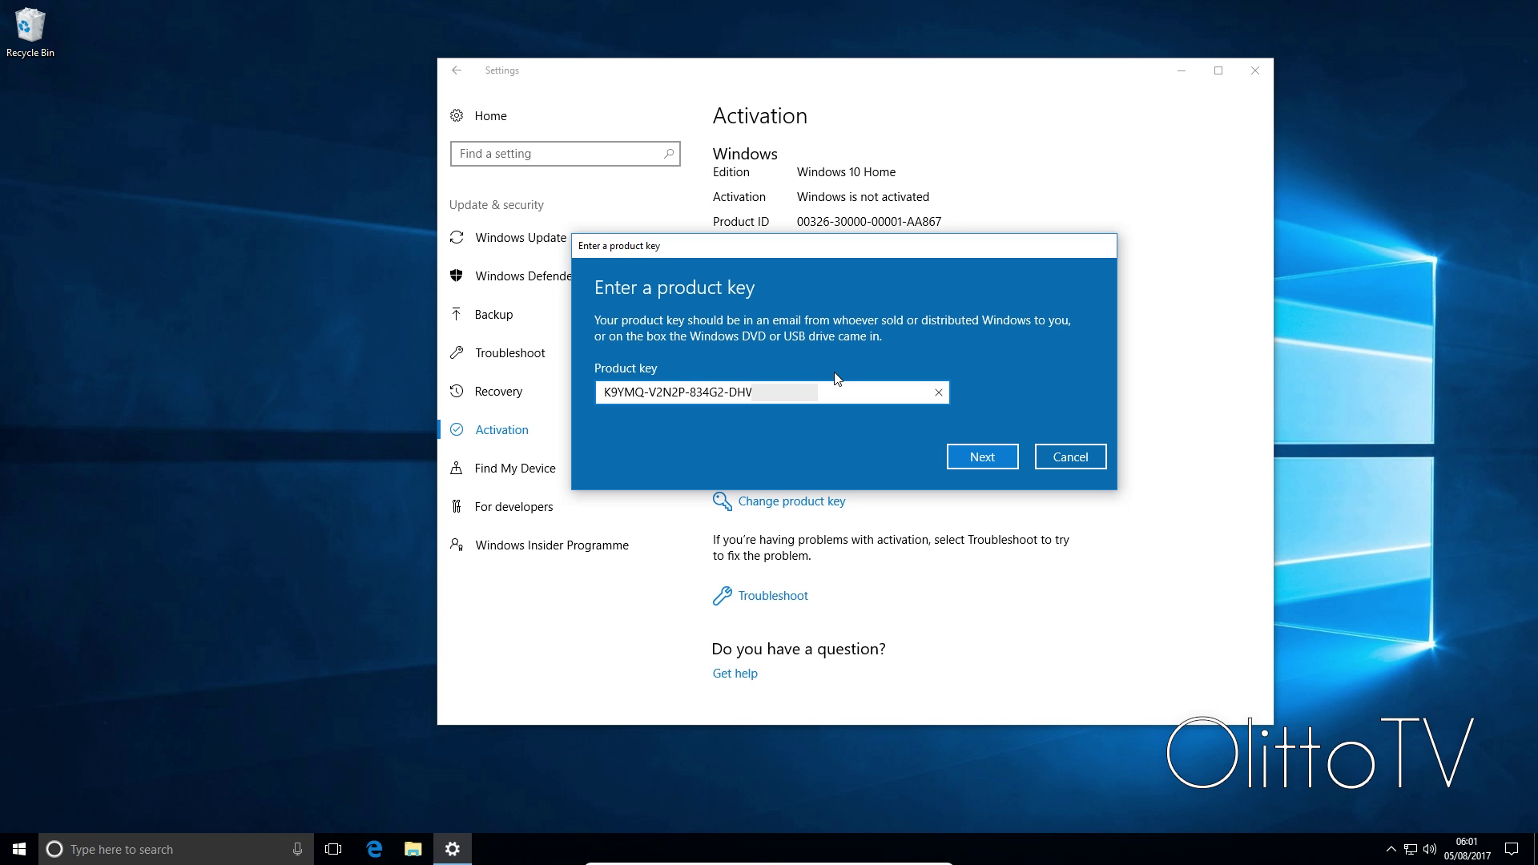
Submit the Windows 10 Pro product key and start the edition upgrade
left_click(981, 456)
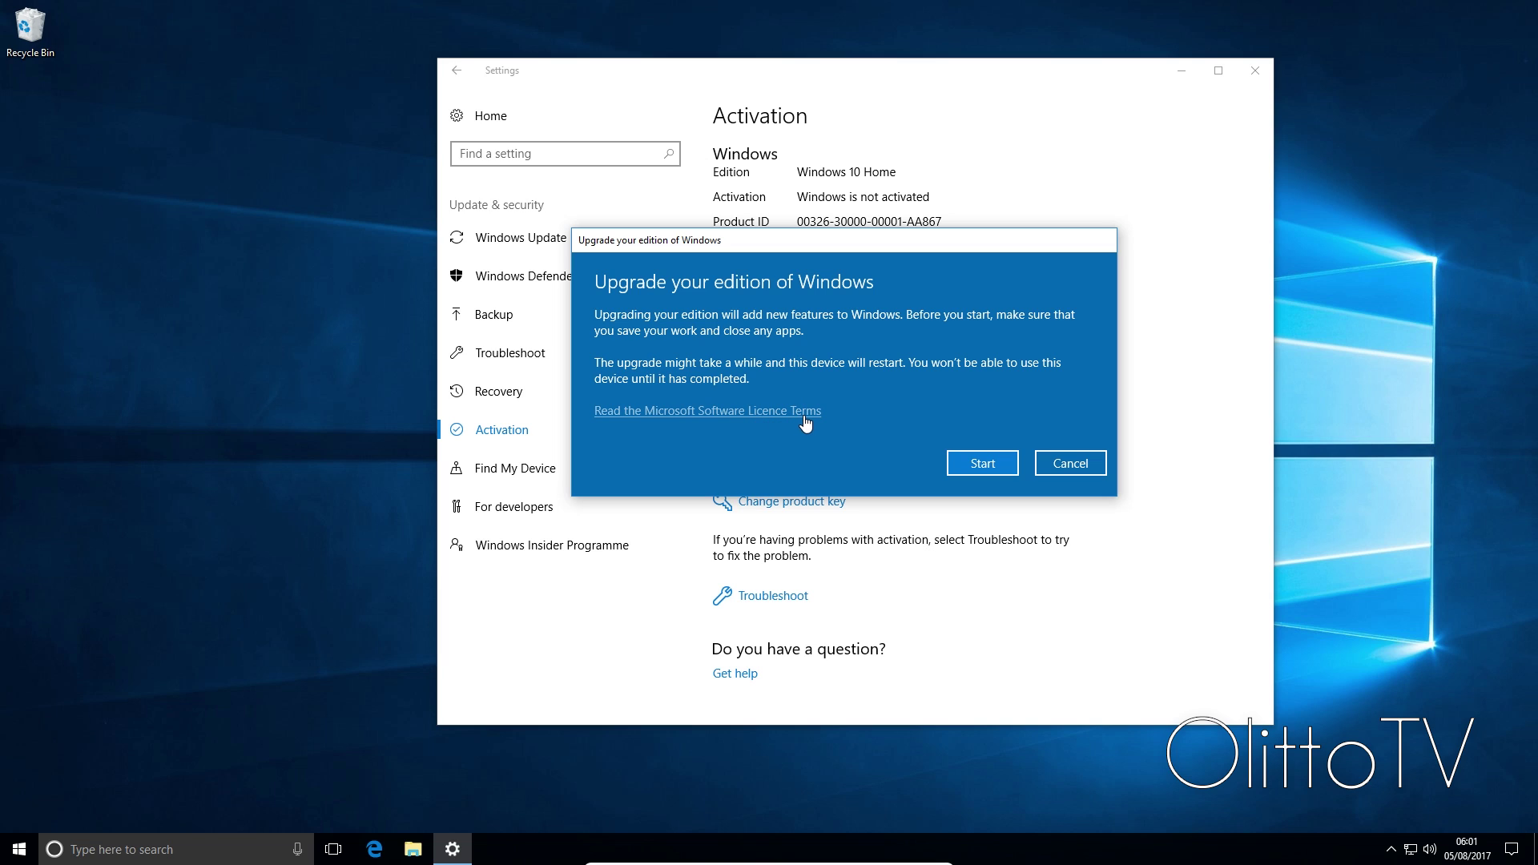
left_click(981, 463)
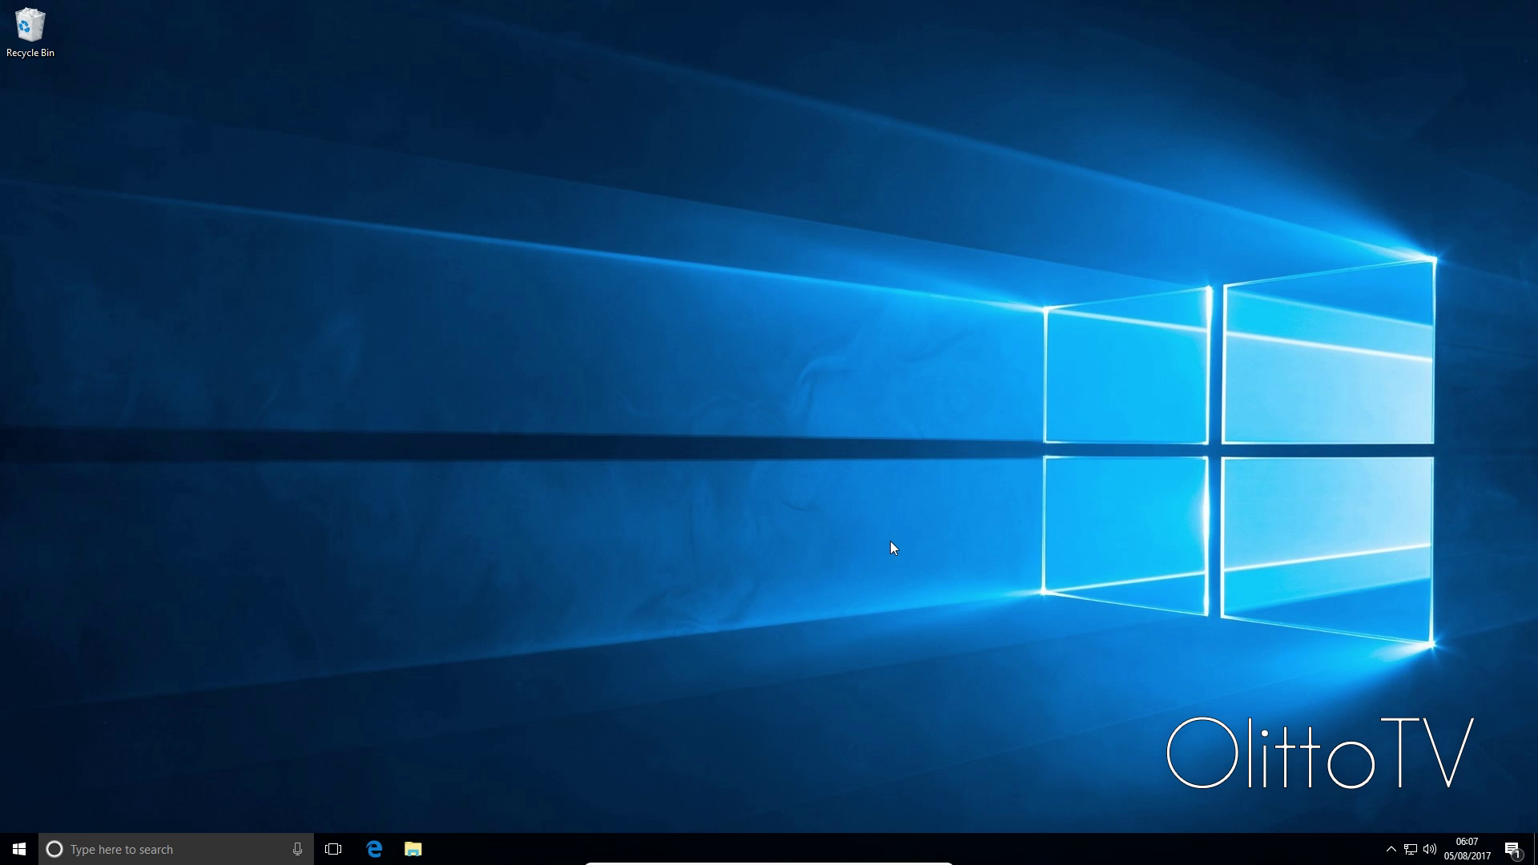
Reopen Settings About to verify the edition now reads Windows 10 Pro
left_click(18, 848)
left_click(33, 775)
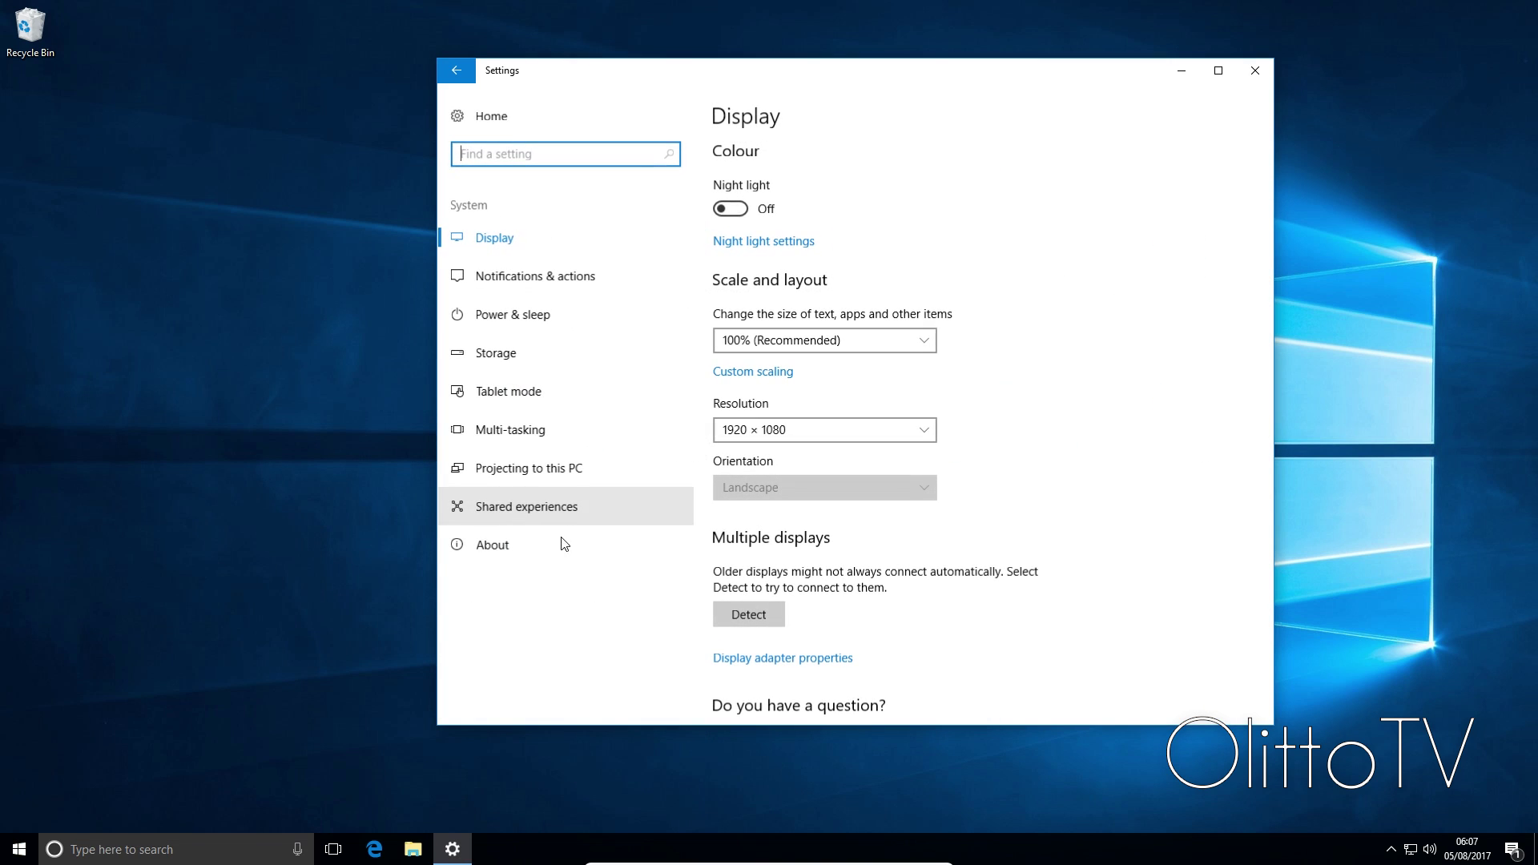
left_click(558, 553)
scroll(905, 392, "down", 2)
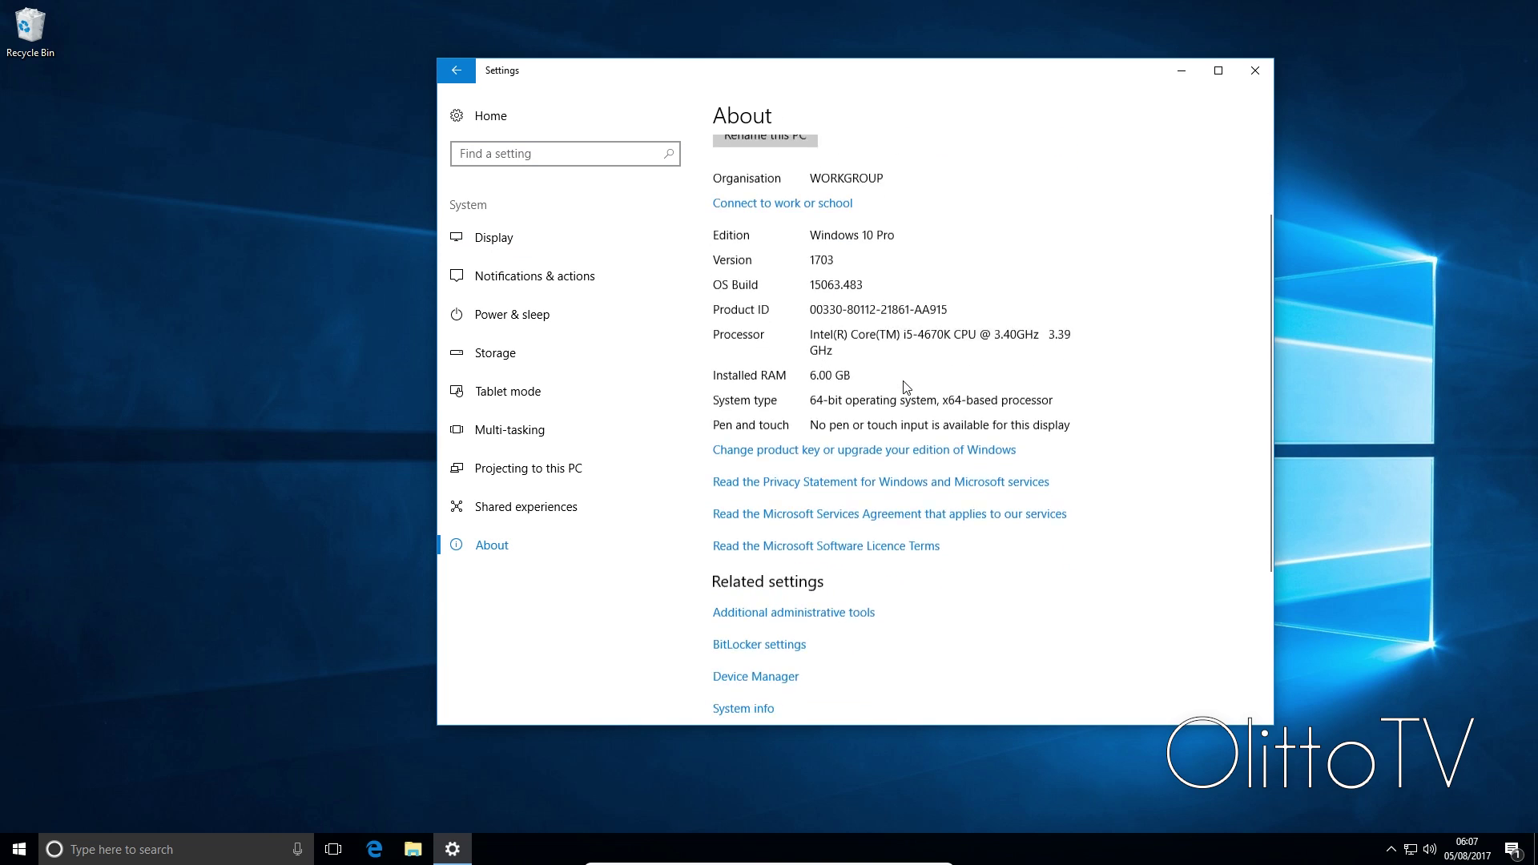
scroll(905, 393, "down", 2)
scroll(904, 389, "up", 2)
scroll(895, 383, "up", 2)
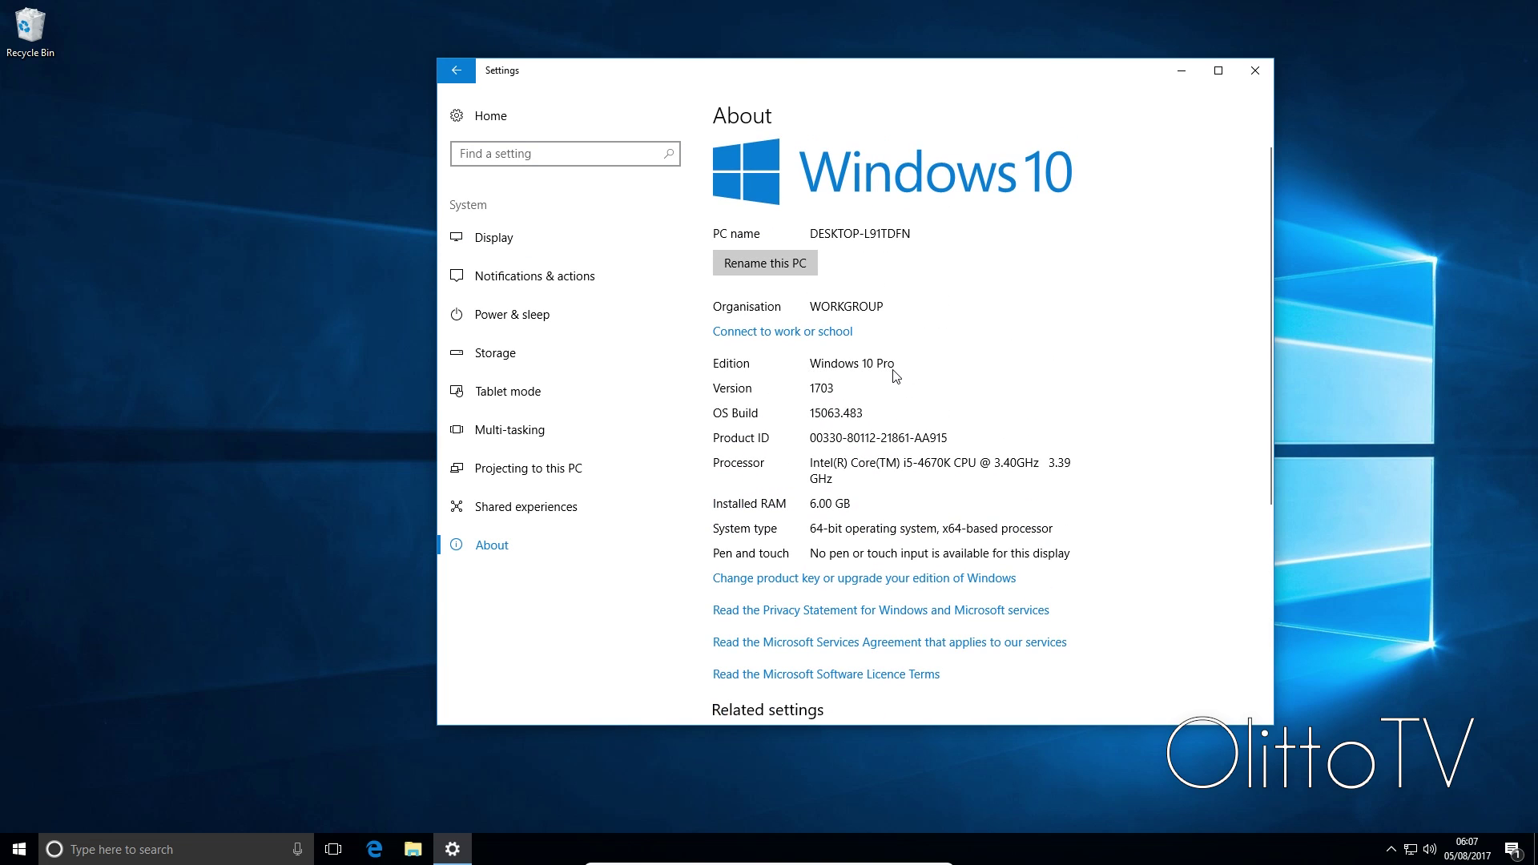
scroll(894, 378, "down", 2)
scroll(893, 380, "down", 2)
scroll(892, 381, "up", 4)
Confirm Activation shows a digital licence, then return to the About page
left_click(929, 583)
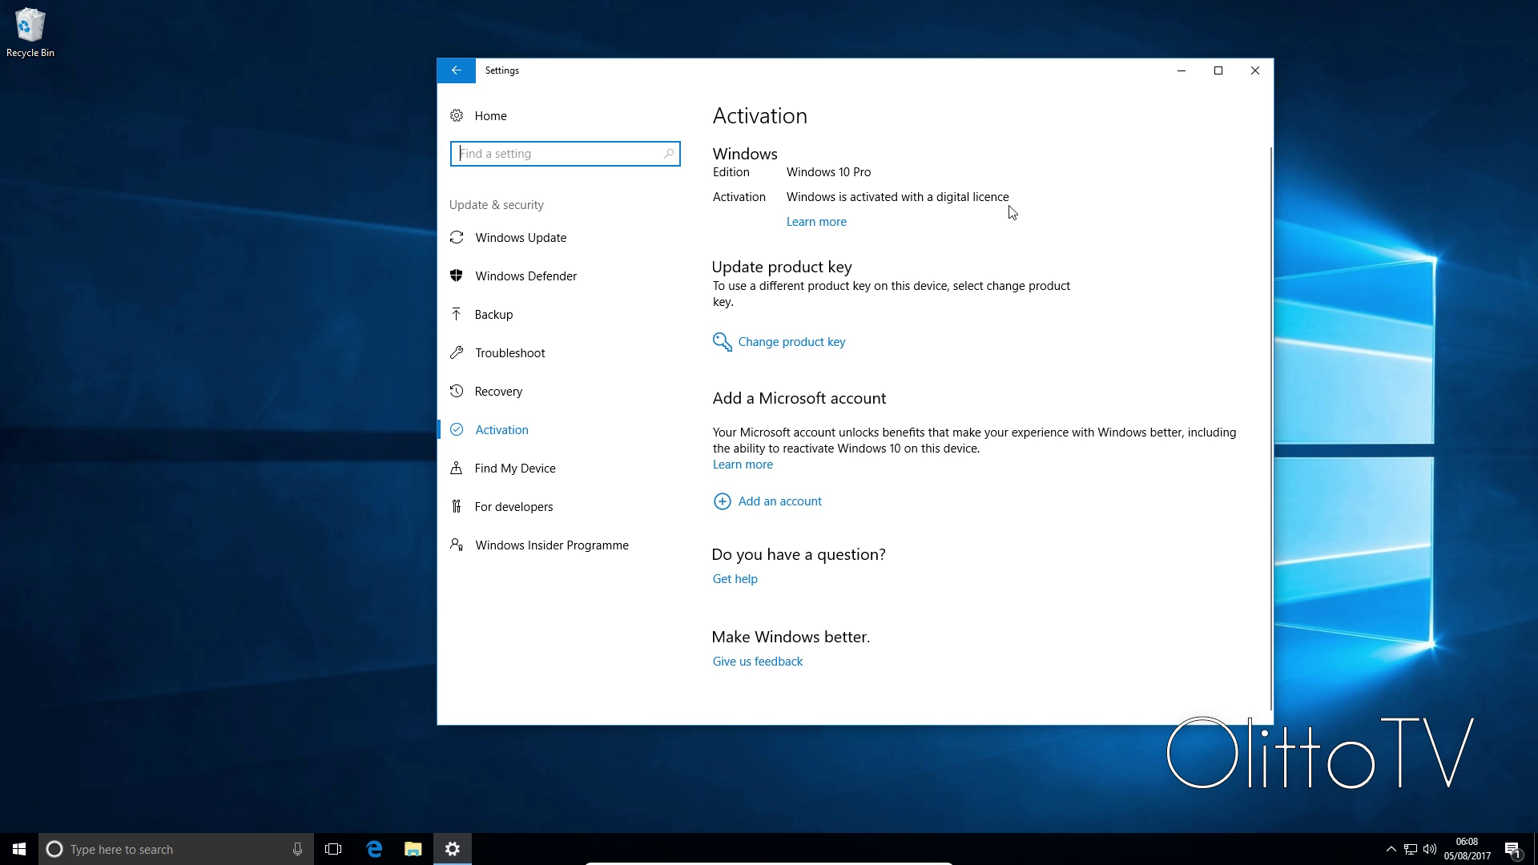
key("super")
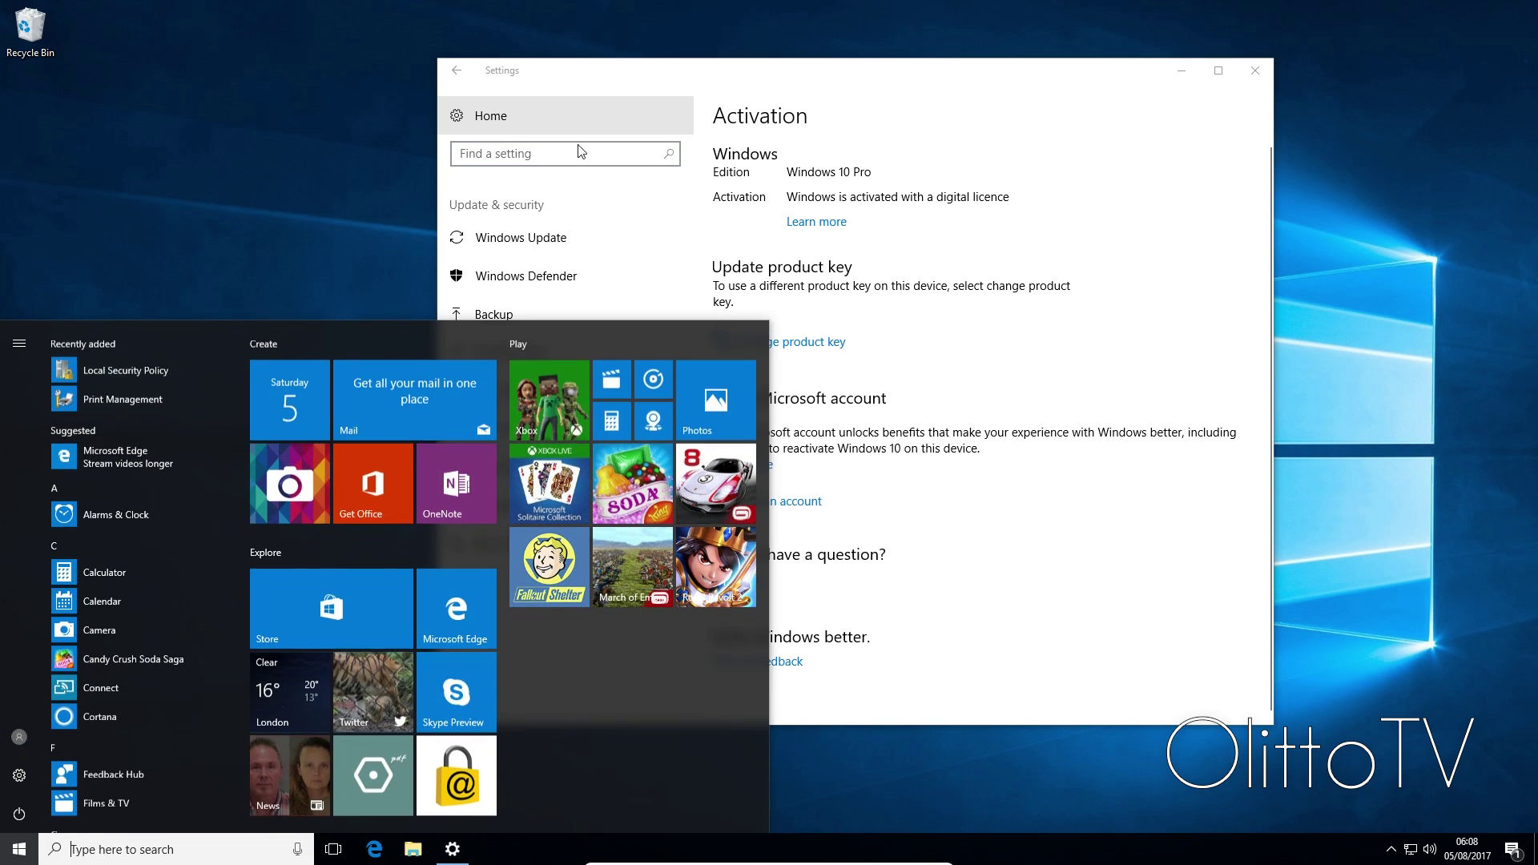
key("super")
left_click(458, 72)
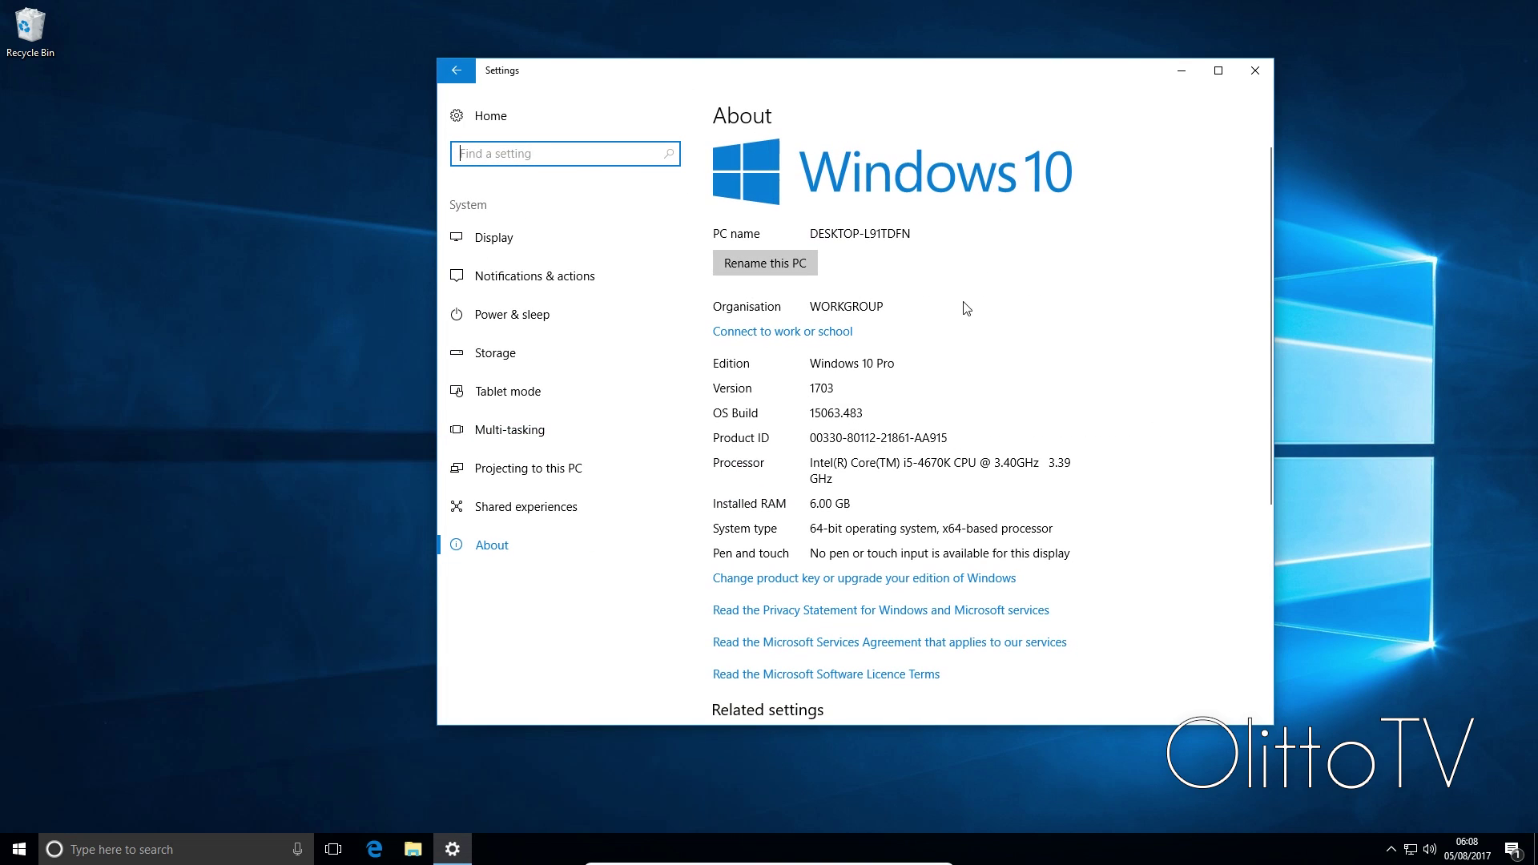